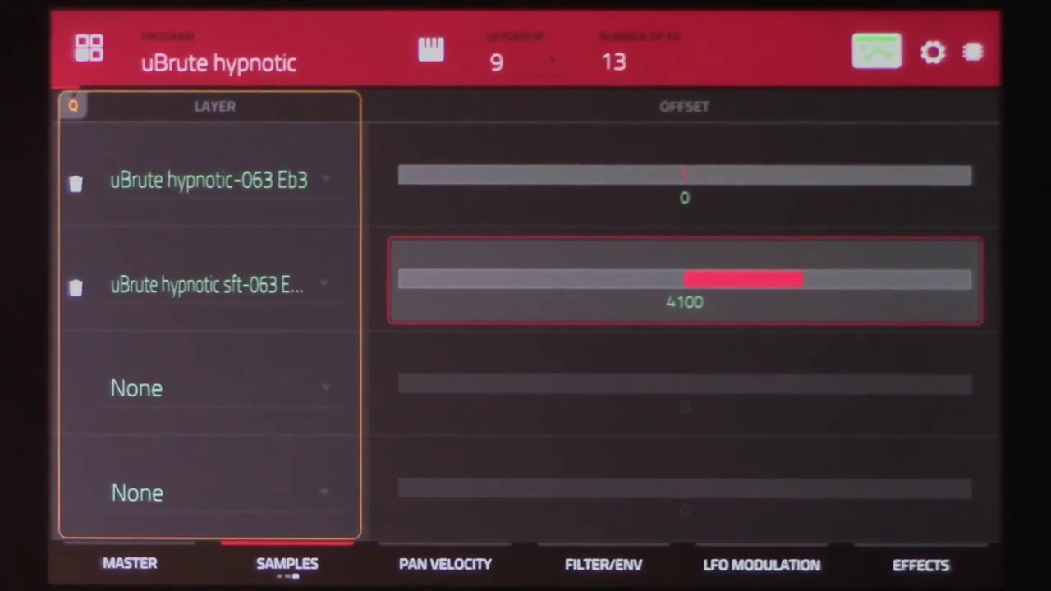
# Reduce the start offset of layer 2 in keygroup 9
pyautogui.scroll(-11, 685, 279)
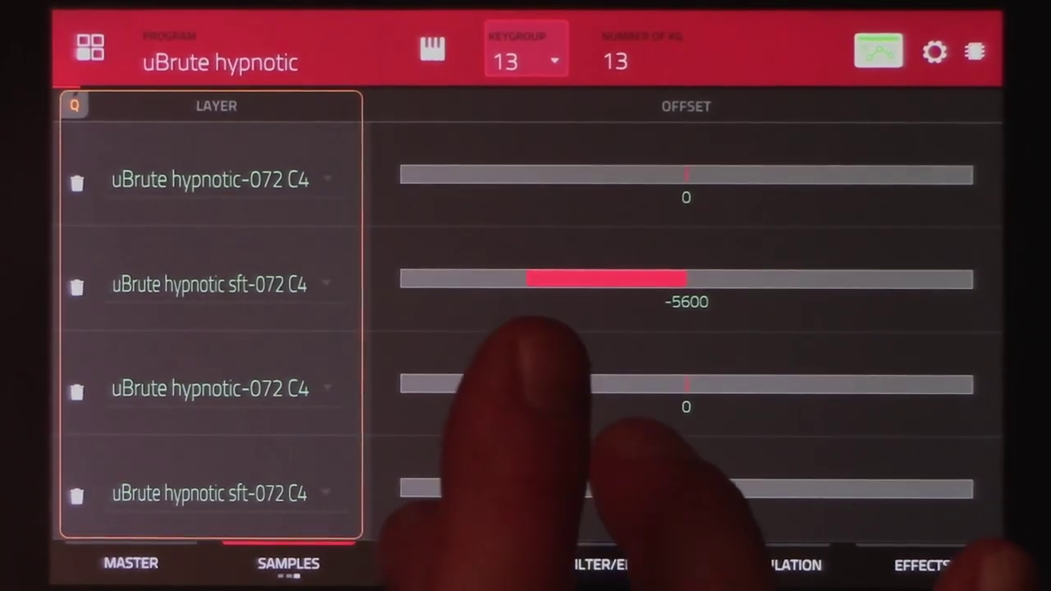
# In keygroup 13, pan layer 3 to 50R and layer 4 to 50L
pyautogui.click(460, 565)
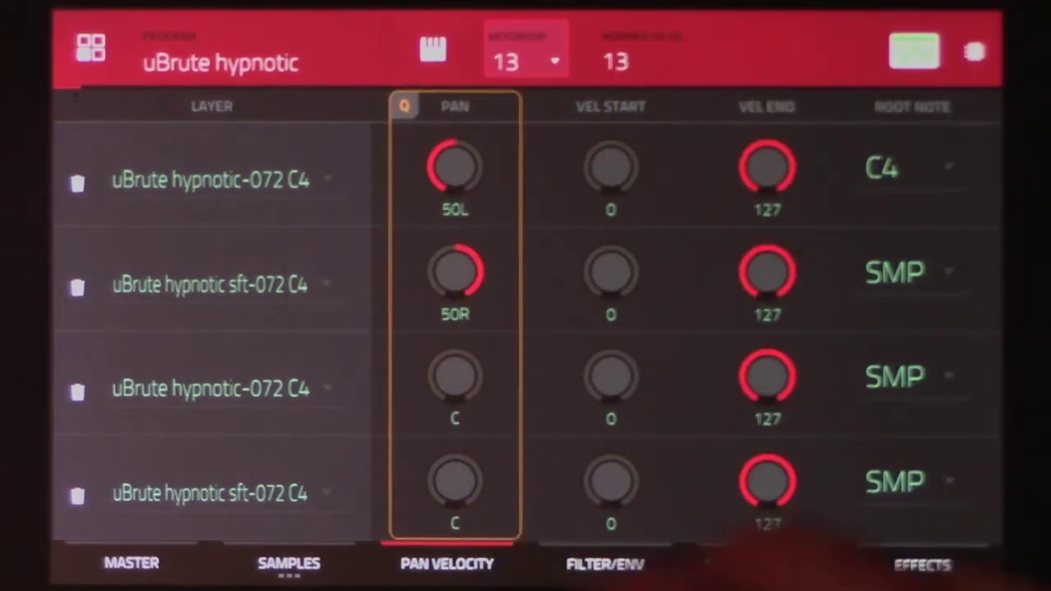
pyautogui.click(454, 377)
pyautogui.scroll(-2, 454, 378)
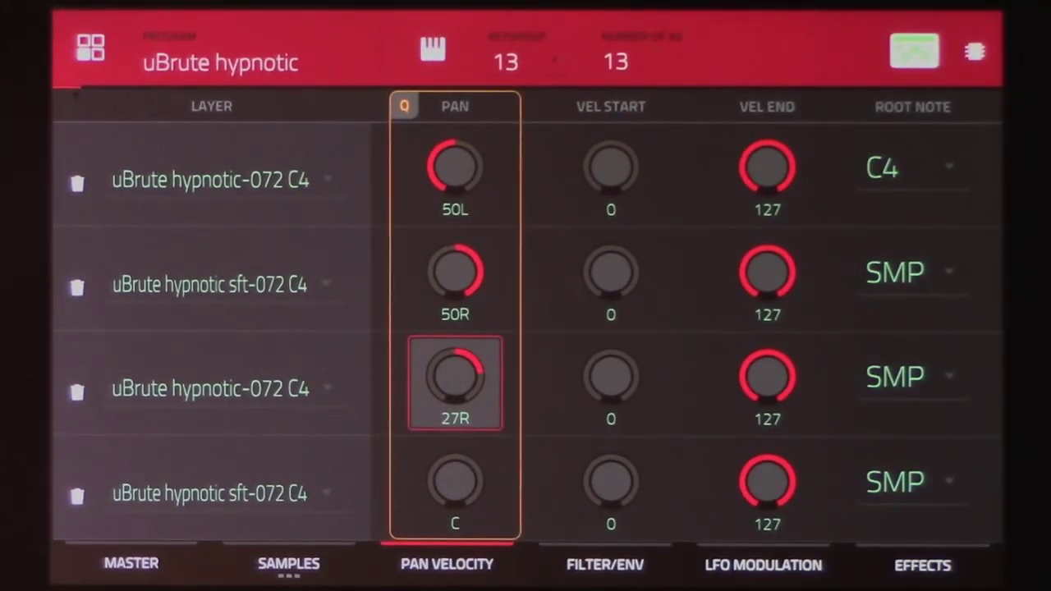
pyautogui.scroll(11, 454, 378)
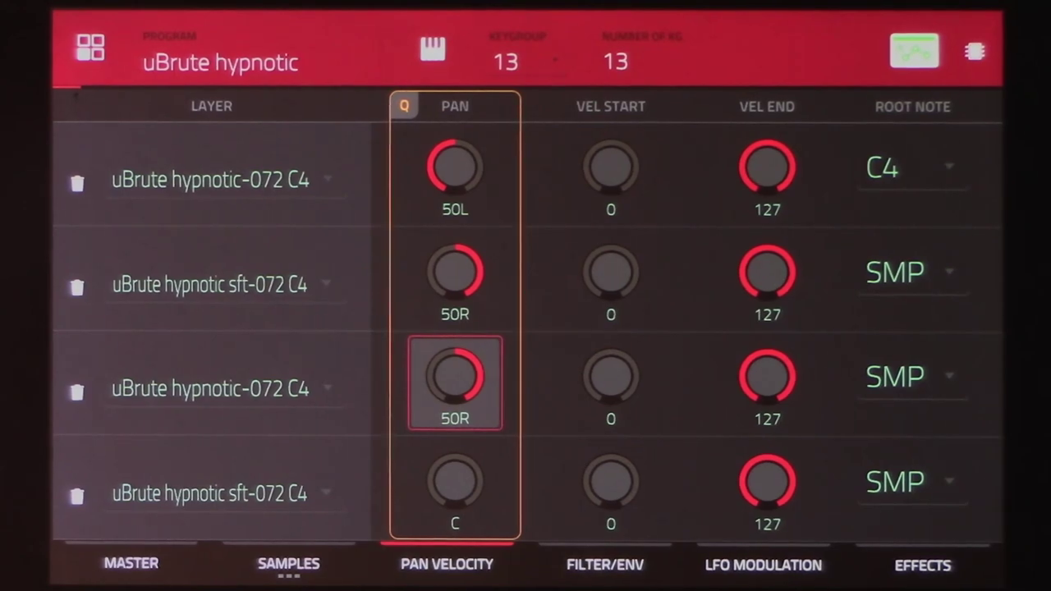
pyautogui.click(455, 484)
pyautogui.scroll(-20, 455, 484)
pyautogui.scroll(-5, 454, 480)
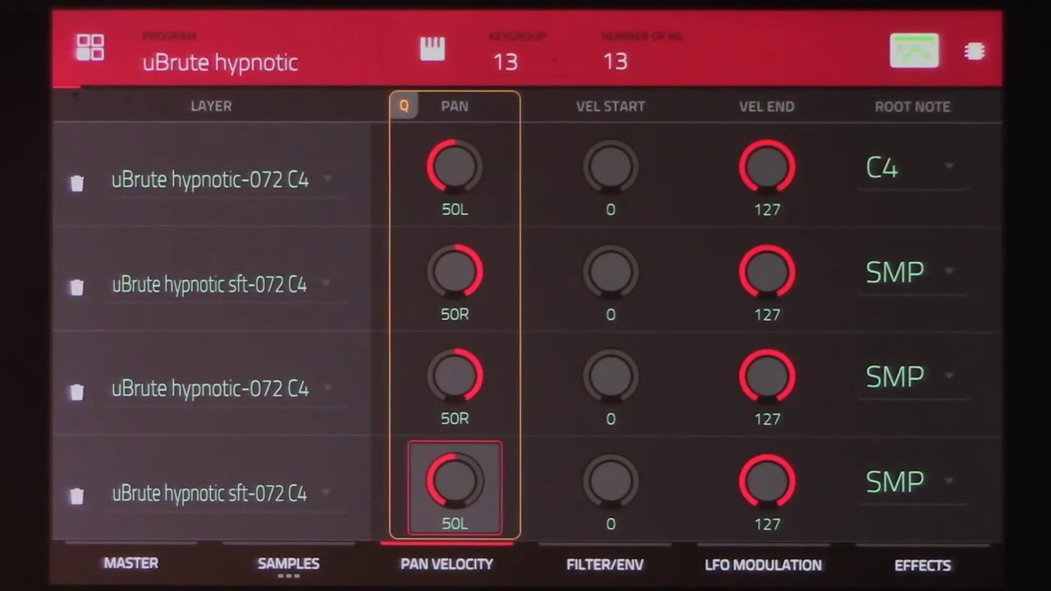
# Set the fine tuning of keygroup 13's layer 3 to 11 and layer 4 to -13
pyautogui.click(289, 564)
pyautogui.click(289, 564)
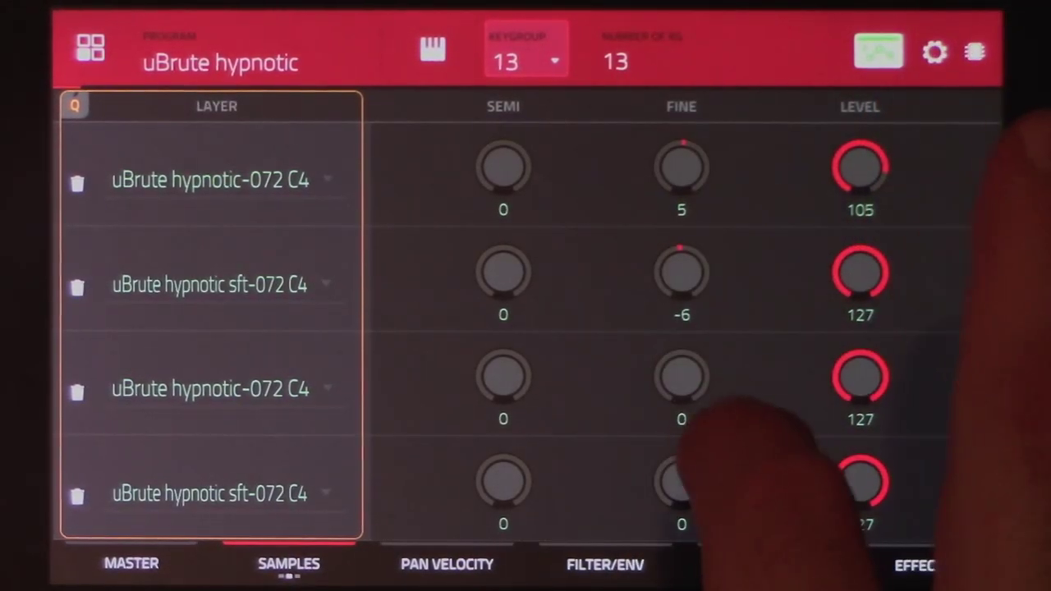
pyautogui.click(682, 378)
pyautogui.scroll(3, 682, 378)
pyautogui.moveTo(682, 485); pyautogui.dragTo(683, 468)
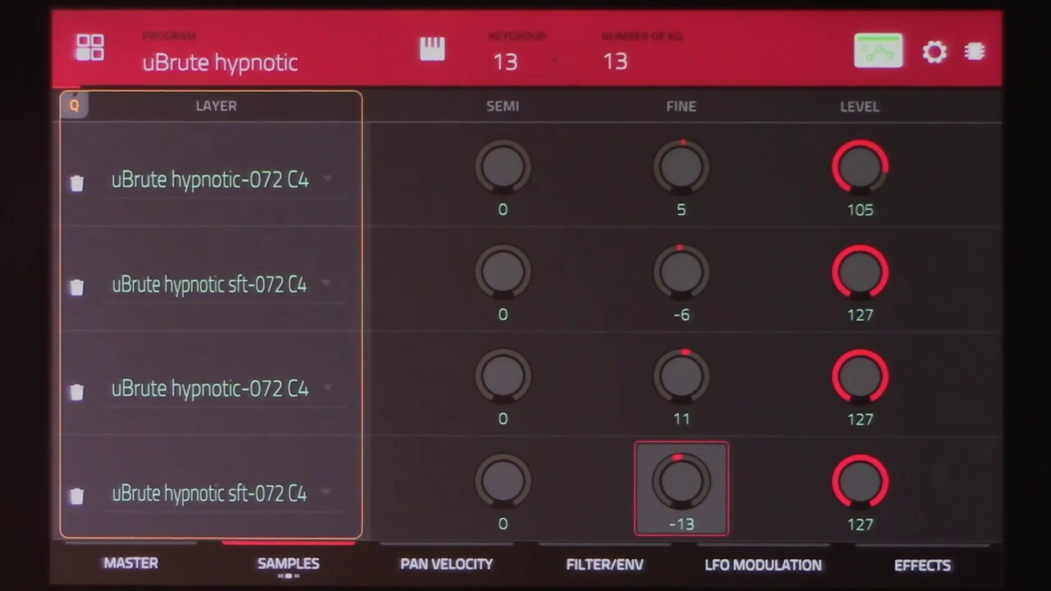
# Shift the sample offsets of layers 1 and 2 in keygroup 13 to positive values
pyautogui.click(288, 565)
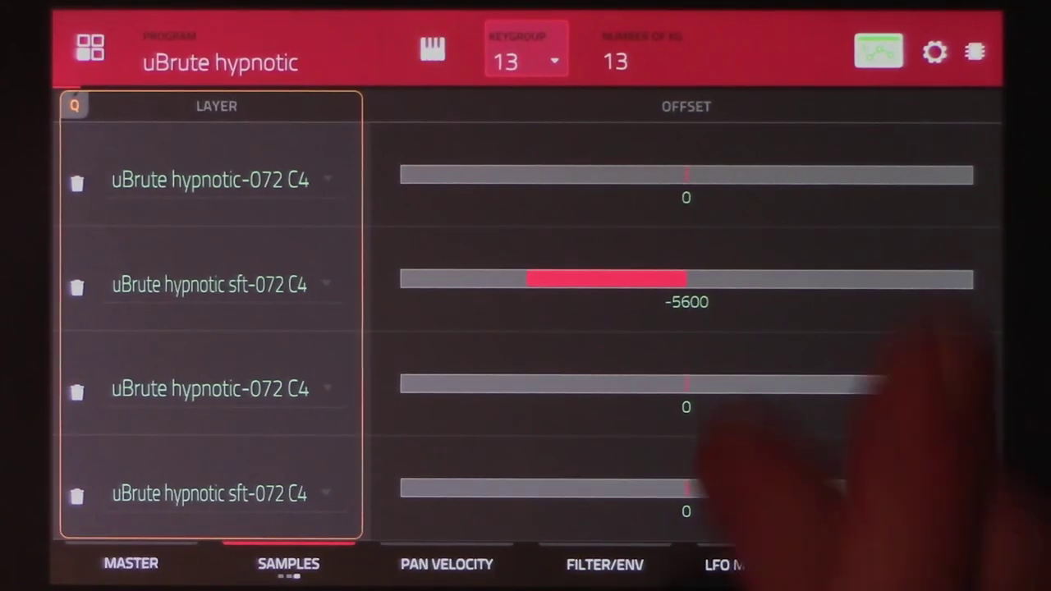
pyautogui.click(554, 176)
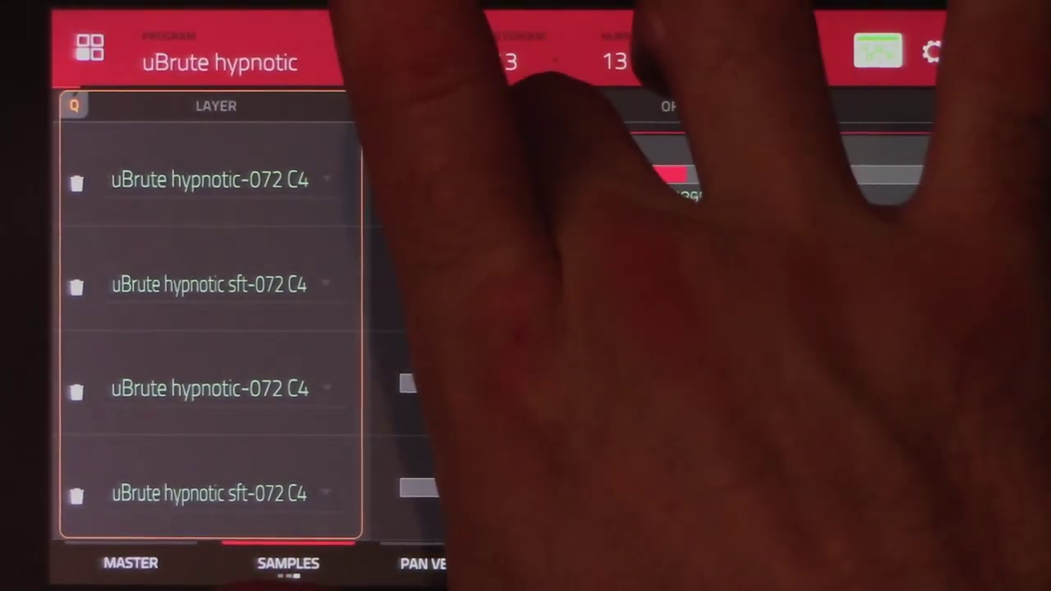
pyautogui.moveTo(534, 174); pyautogui.dragTo(816, 174)
pyautogui.moveTo(780, 280); pyautogui.dragTo(829, 279)
pyautogui.moveTo(814, 174); pyautogui.dragTo(832, 174)
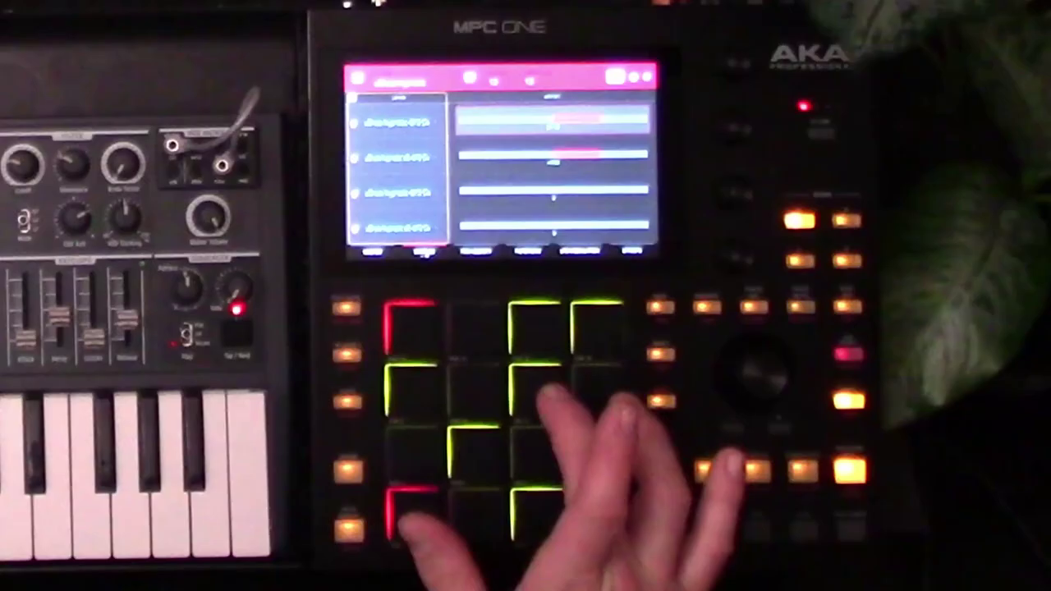
# Examine the program's master settings and audition pads from different keygroups
pyautogui.click(564, 149)
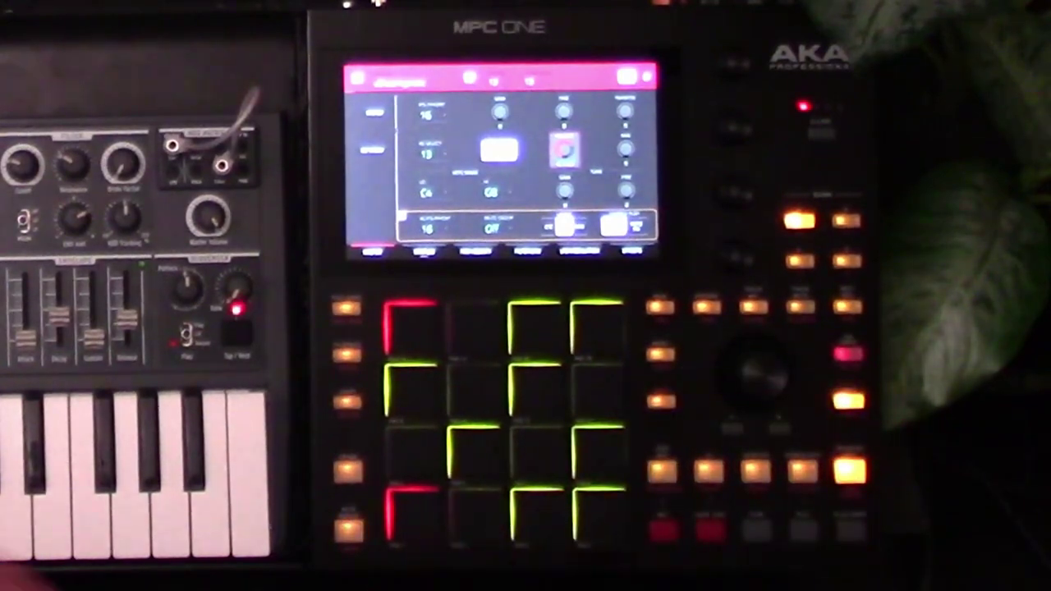
pyautogui.click(415, 386)
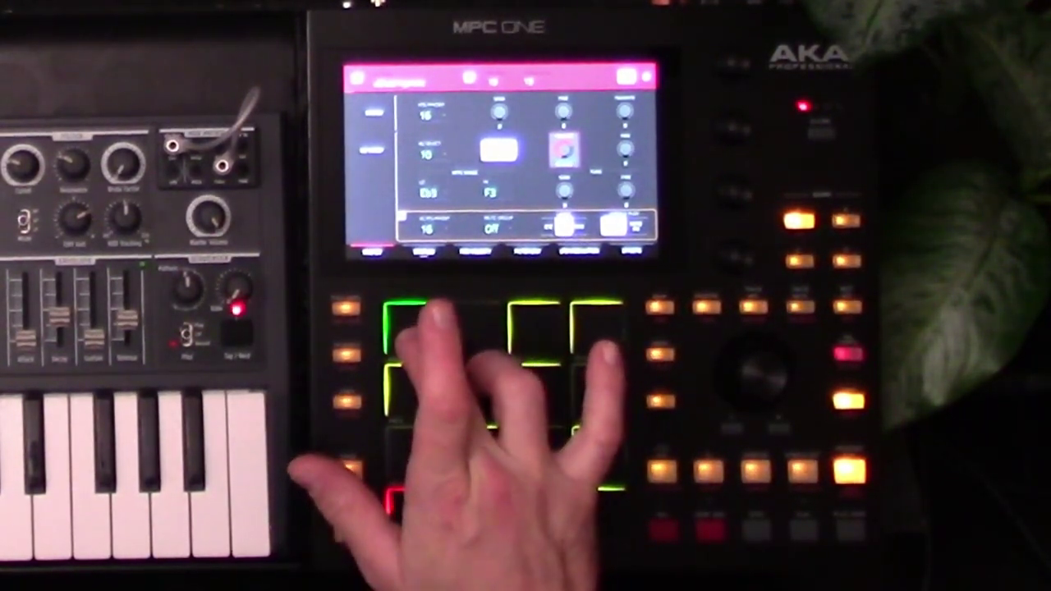
pyautogui.click(410, 508)
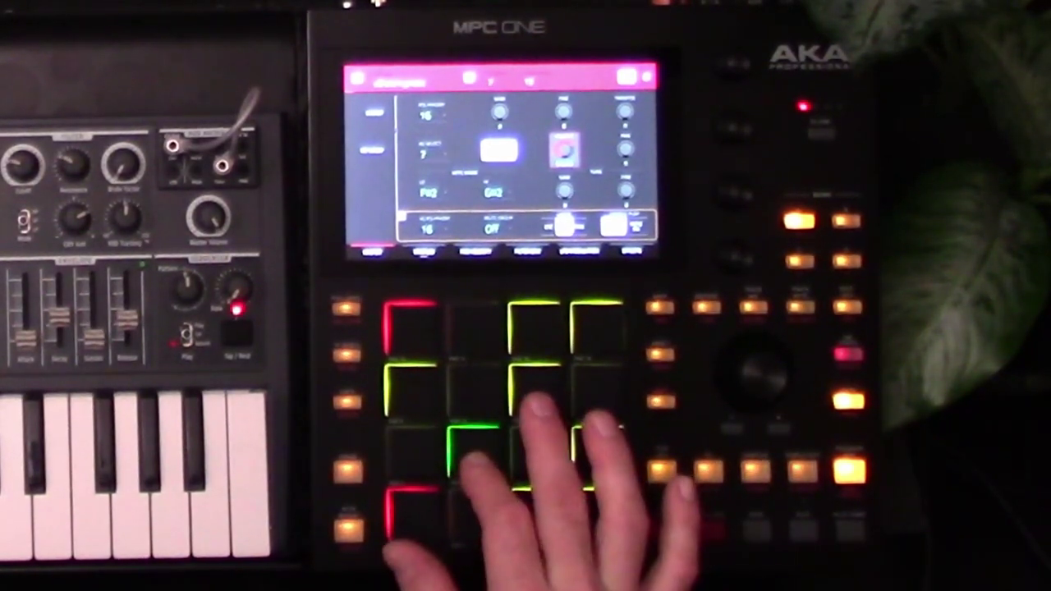
# Target all keygroups and set the fine tuning of layer 3 to 4
pyautogui.click(424, 252)
pyautogui.click(424, 252)
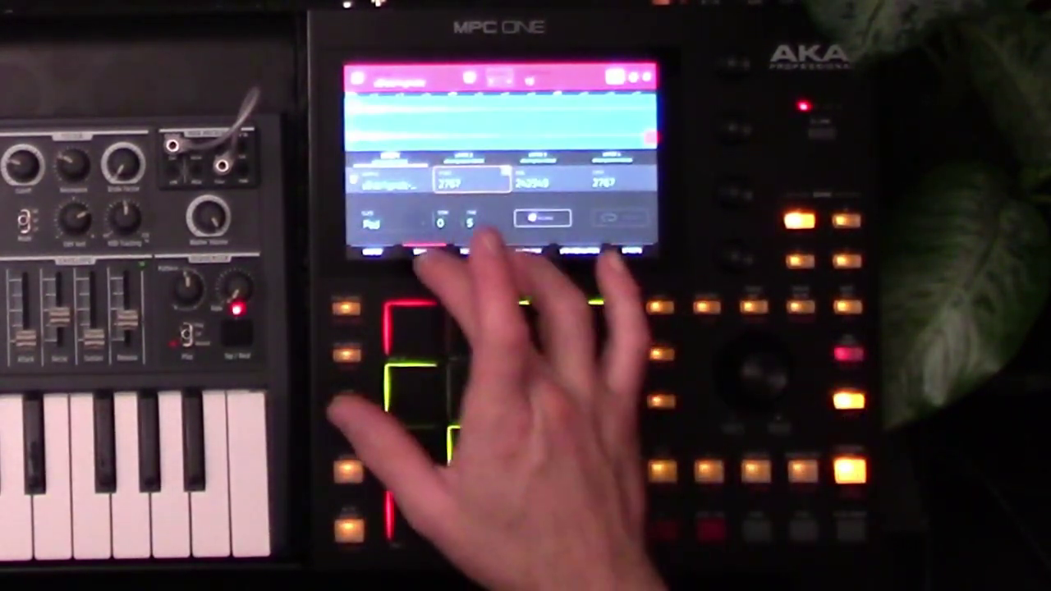
pyautogui.click(493, 248)
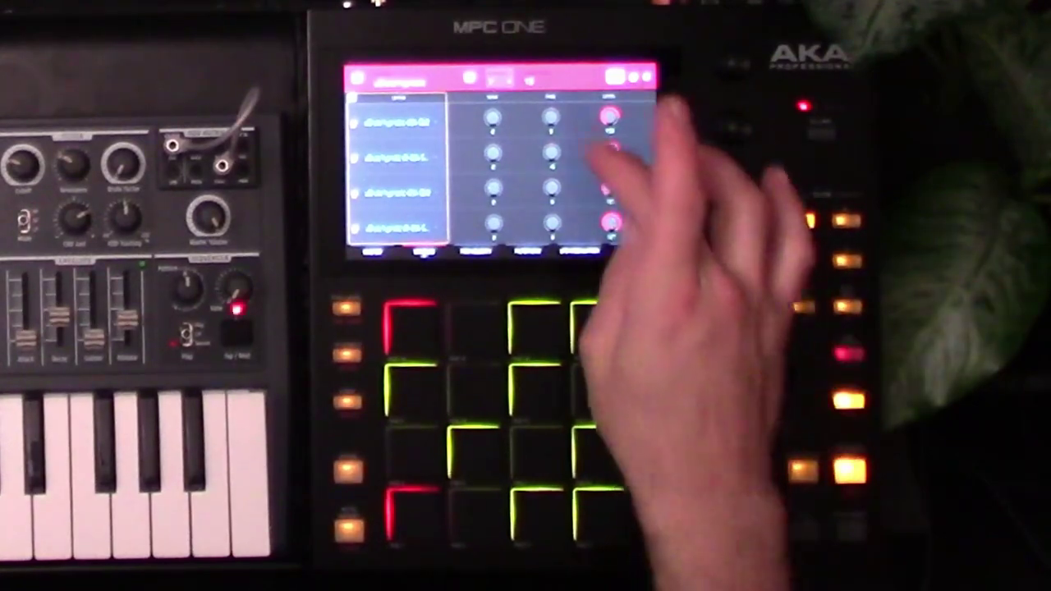
pyautogui.click(551, 117)
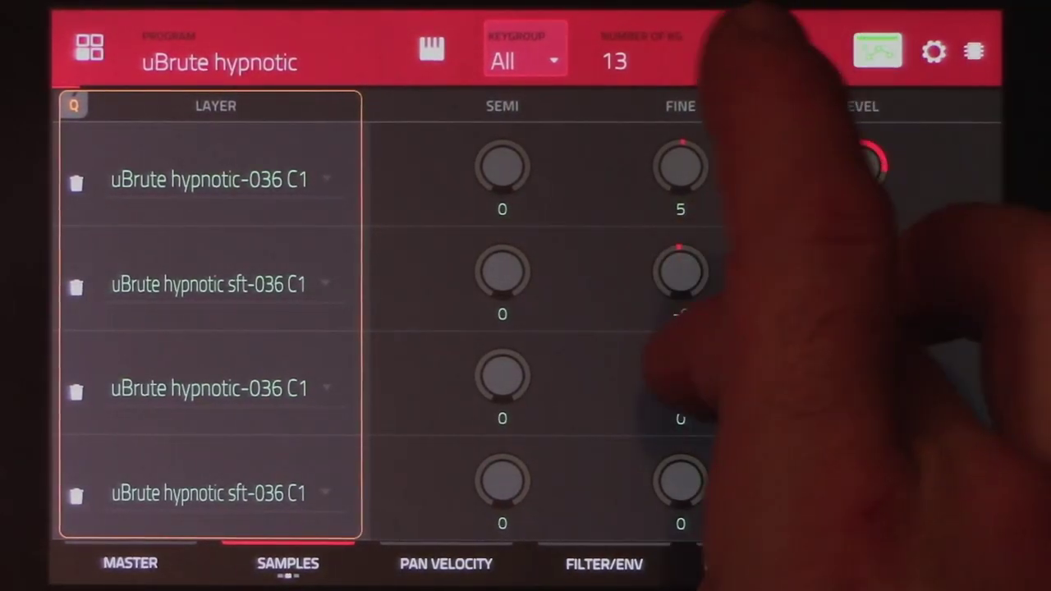
pyautogui.click(681, 378)
pyautogui.scroll(4, 681, 378)
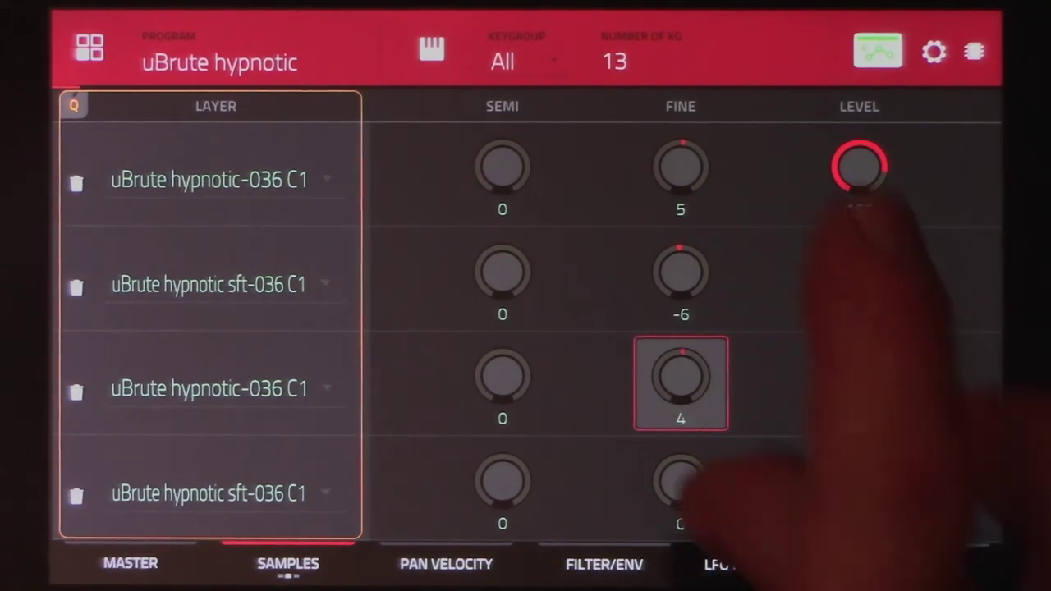
# Set the fine tuning of layer 4 to 5 and layer 1 to -3 for all keygroups
pyautogui.click(681, 483)
pyautogui.scroll(6, 681, 483)
pyautogui.scroll(-1, 681, 483)
pyautogui.click(681, 169)
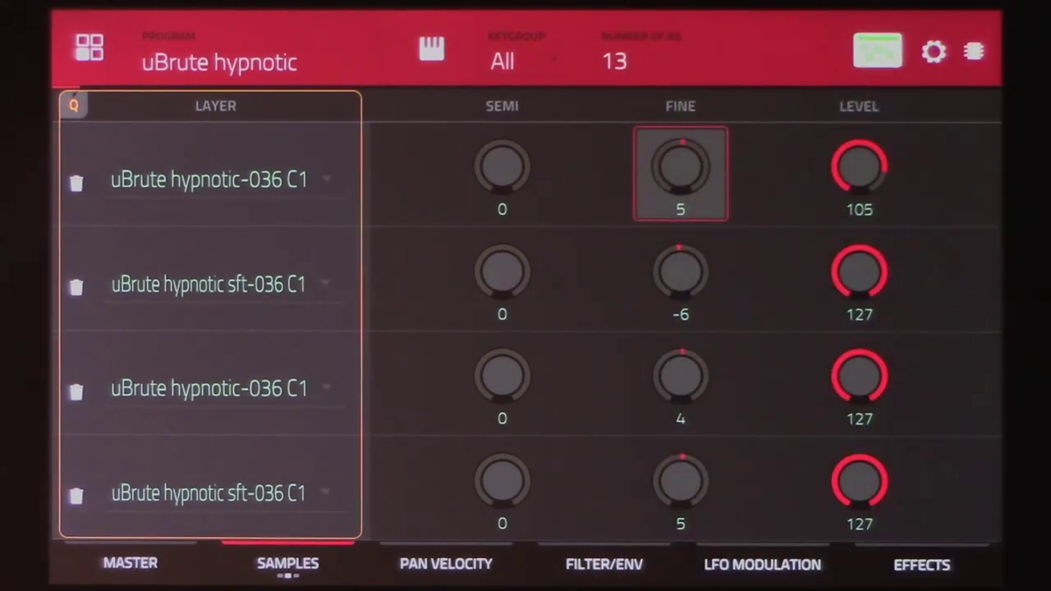
pyautogui.scroll(-7, 681, 169)
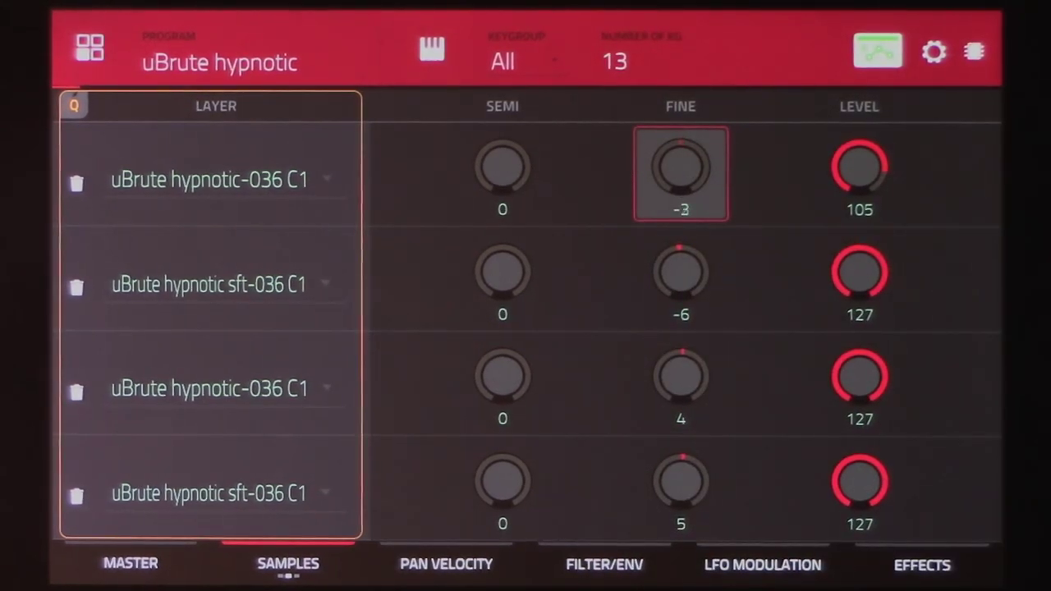